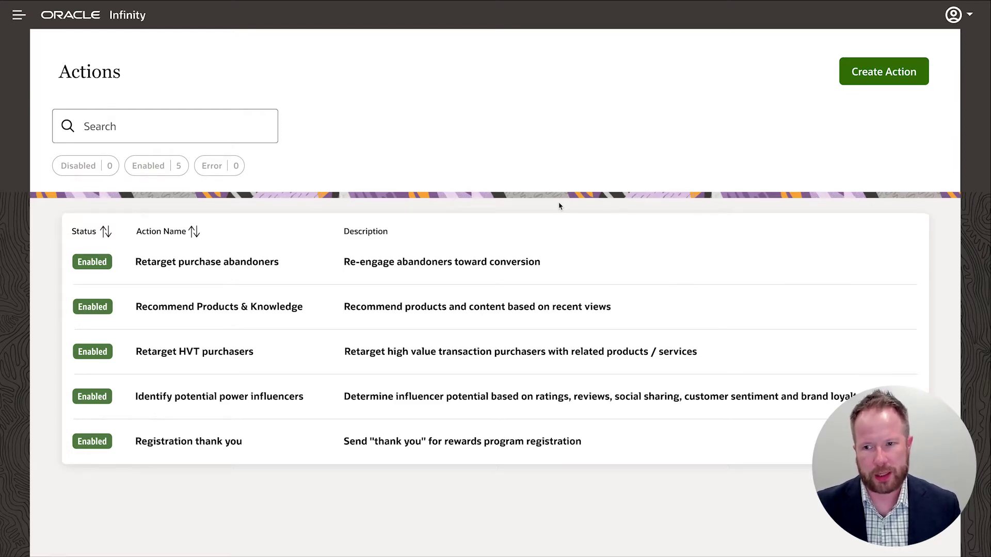
Step: Create a new action named Identify "Green" persona visitors with a description, and continue to Rules
{"action": "left_click", "coordinate": [864, 75]}
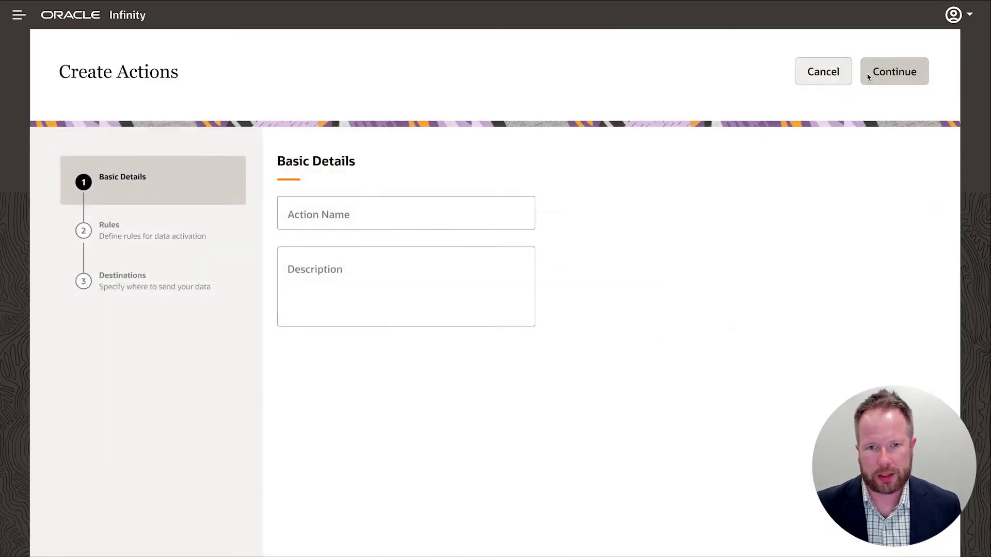
{"action": "left_click", "coordinate": [332, 215]}
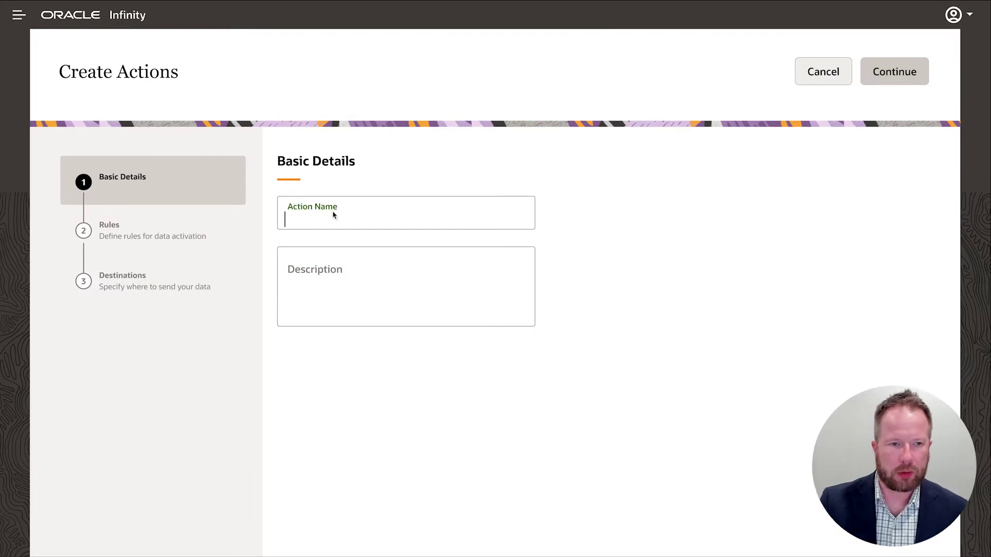
{"action": "type", "text": "Identify \"Green\" persona visitors"}
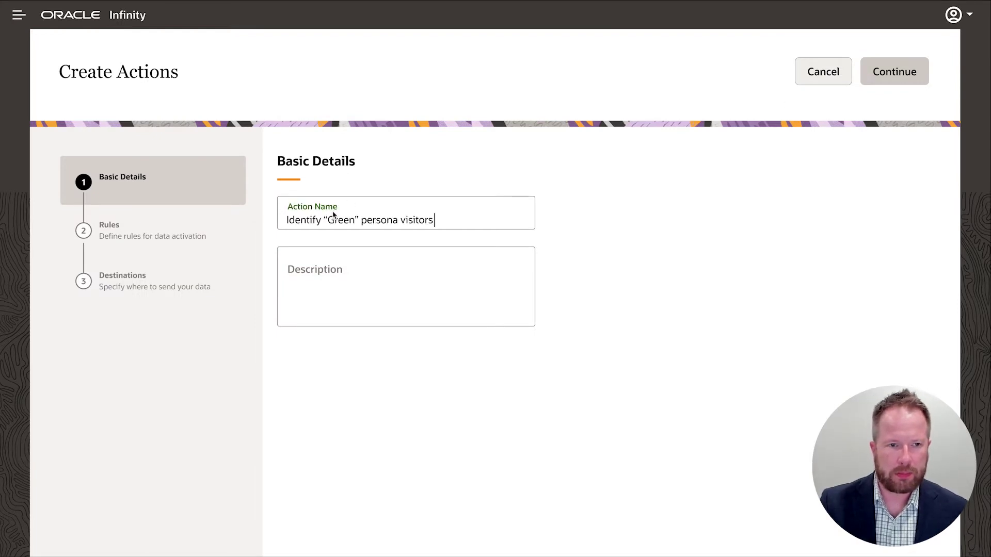
{"action": "left_click", "coordinate": [320, 274]}
{"action": "type", "text": "Identify visitors’ \"Green\" persona, in context of their real-time interactions, as they exhibit behaviors signaling their interests/intent."}
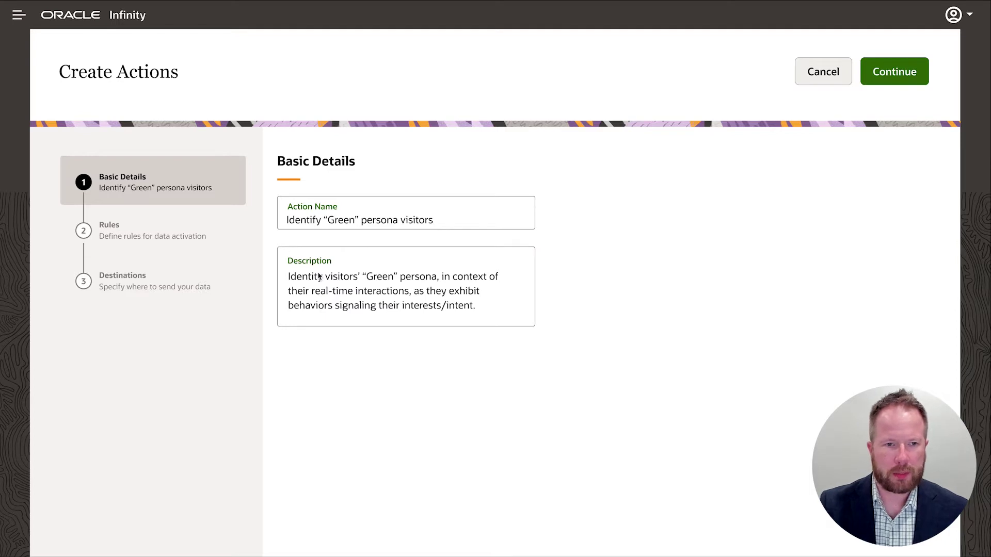
{"action": "left_click", "coordinate": [895, 78]}
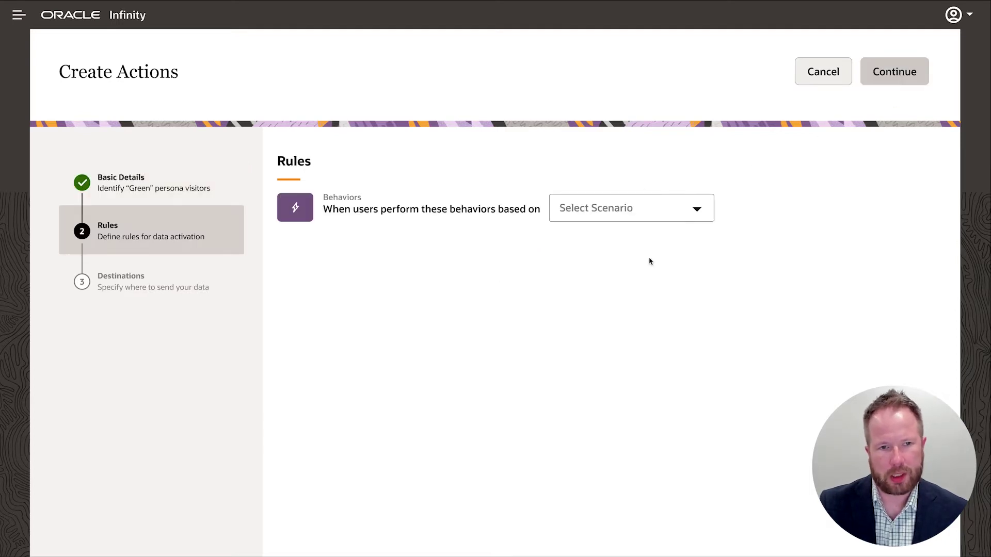
Step: Set the rule to View Content Group at least Twice, Does not Close Session, and add an include filter
{"action": "left_click", "coordinate": [653, 212]}
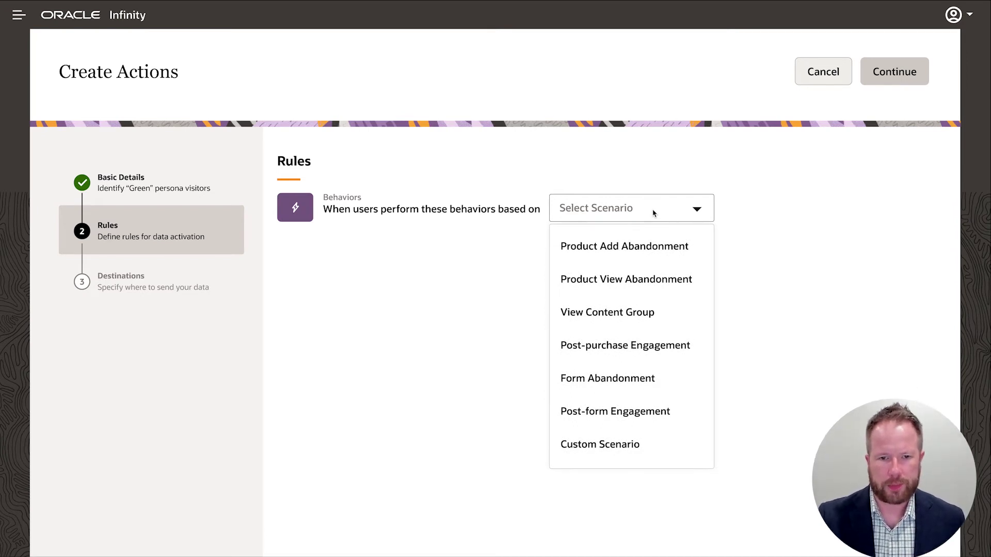
{"action": "left_click", "coordinate": [611, 315]}
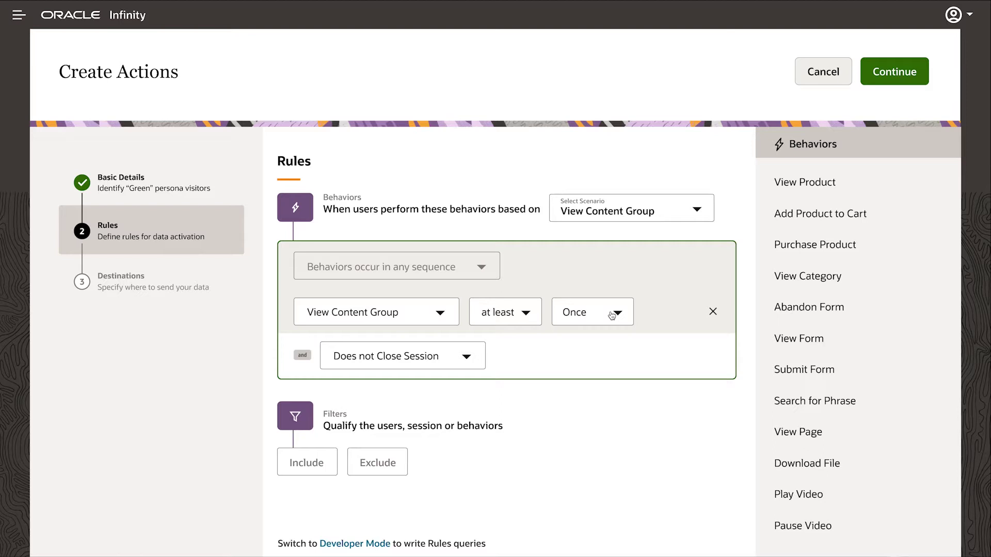
{"action": "left_click", "coordinate": [611, 315]}
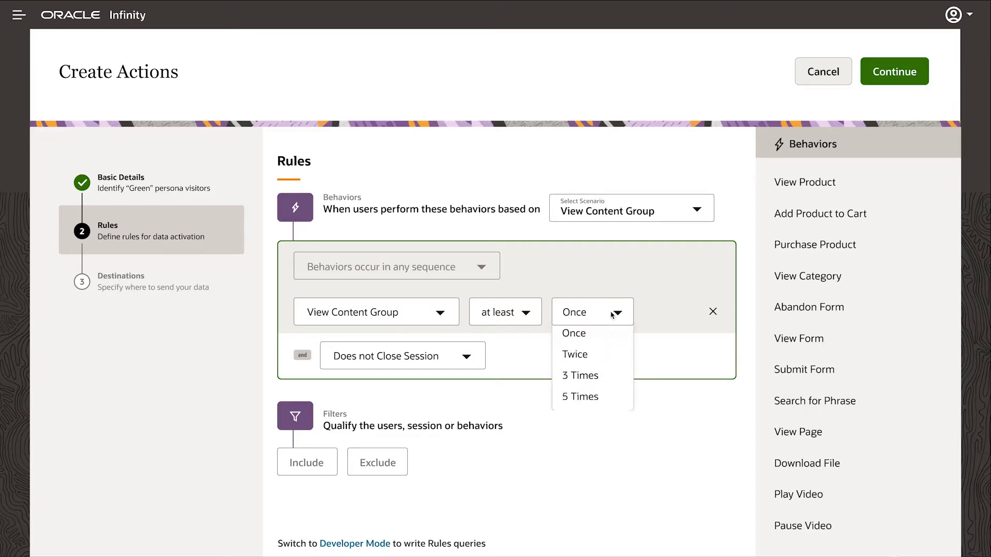
{"action": "left_click", "coordinate": [580, 359]}
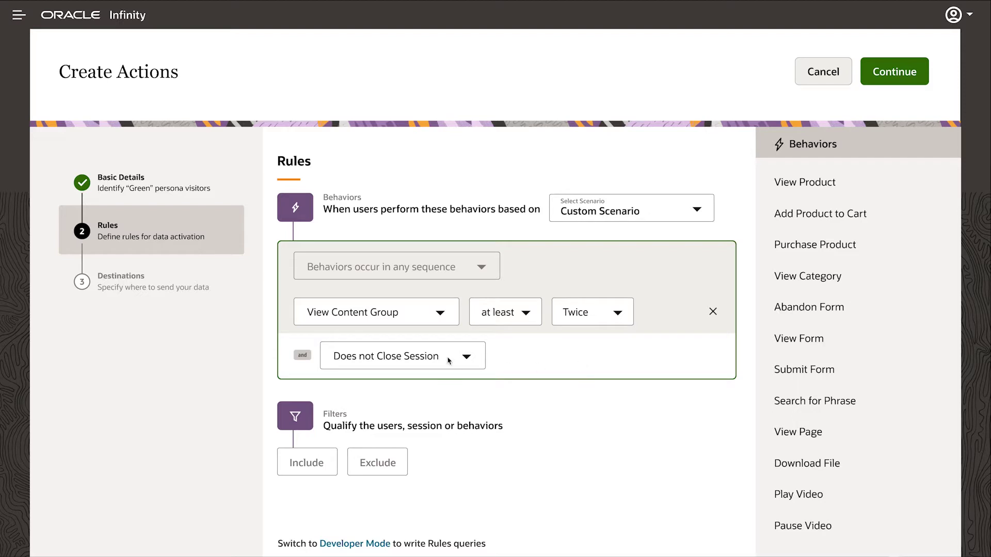
{"action": "left_click", "coordinate": [466, 357]}
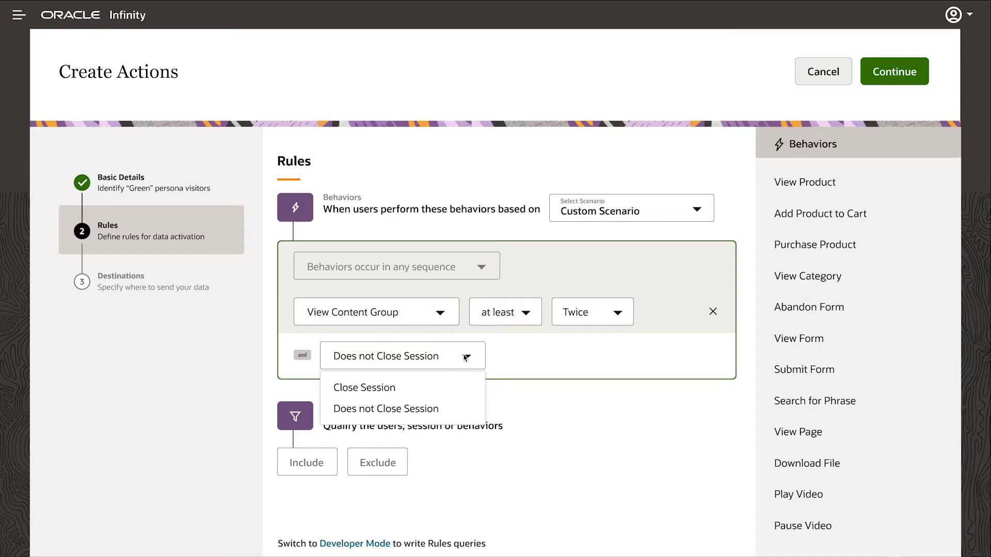
{"action": "left_click", "coordinate": [366, 410]}
{"action": "left_click", "coordinate": [307, 465]}
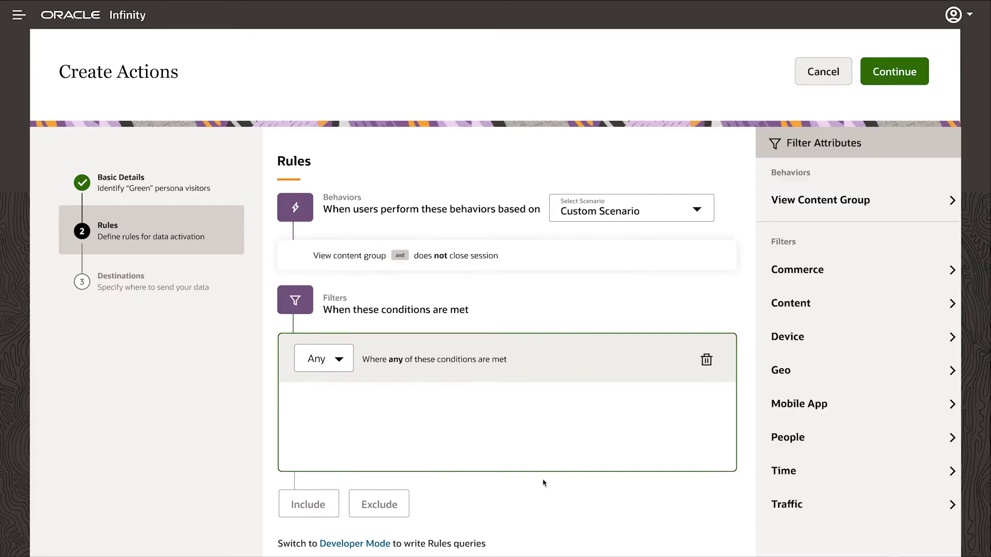
Step: Add a Content Sub-Group filter containing Environmentally-minded
{"action": "left_click", "coordinate": [893, 205]}
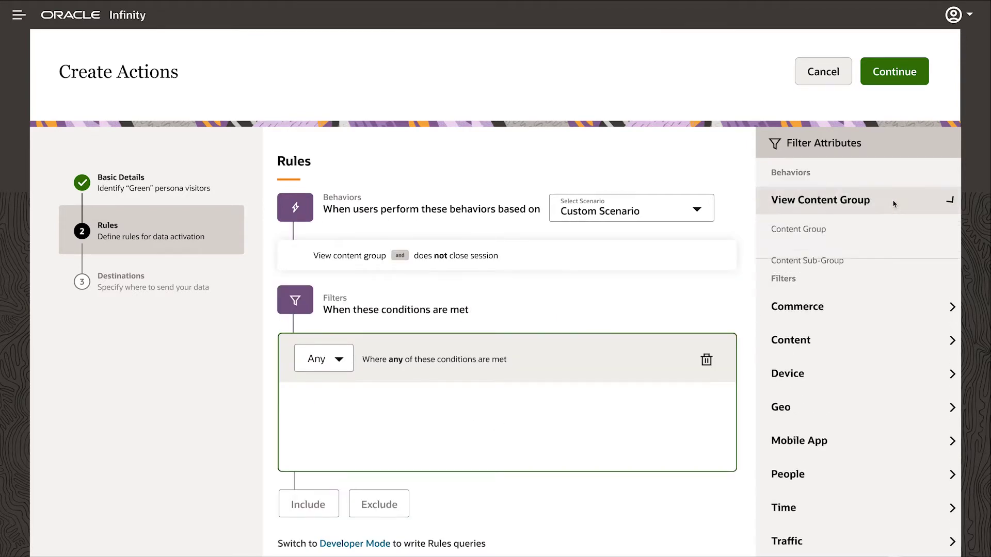
{"action": "left_click", "coordinate": [950, 261]}
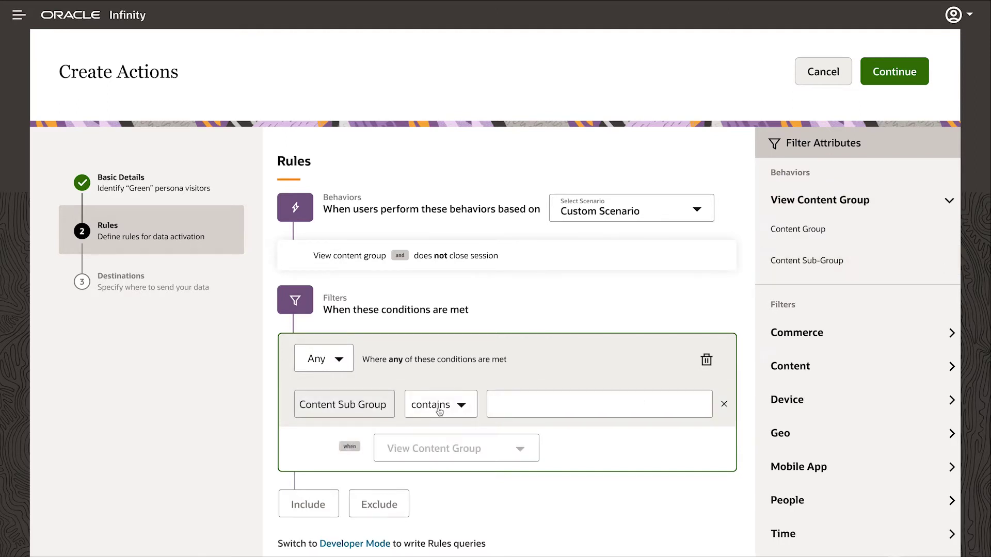
{"action": "left_click", "coordinate": [529, 412]}
{"action": "type", "text": "Environmentally-minded"}
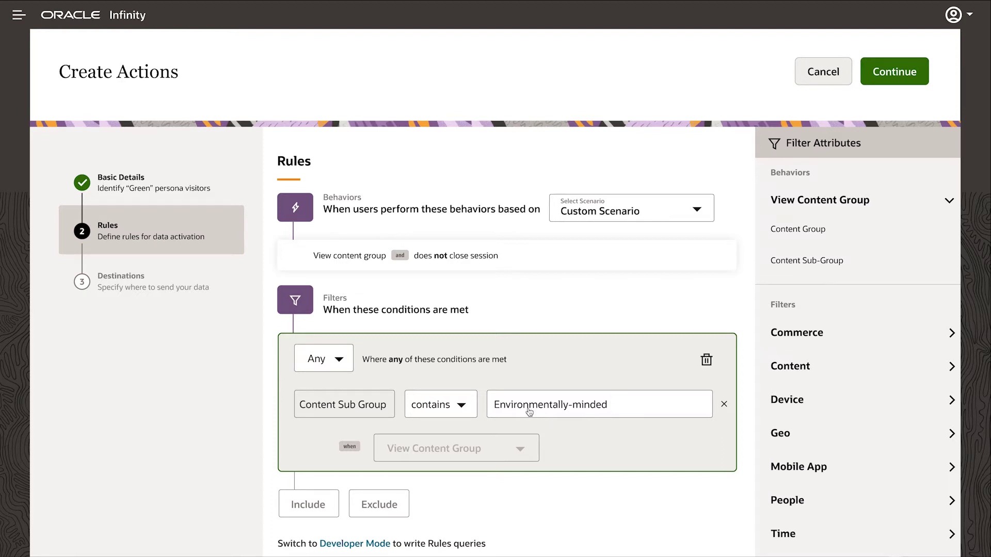
{"action": "key", "text": "Return"}
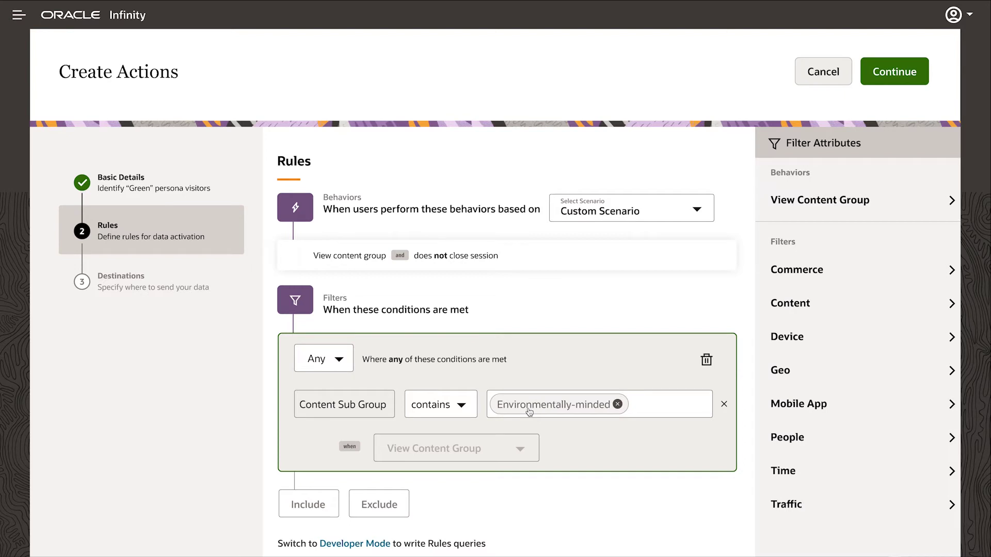
Step: Add an Onsite Search Phrase filter for Carbon footprint and Sustainability, then continue to destinations
{"action": "left_click", "coordinate": [859, 308]}
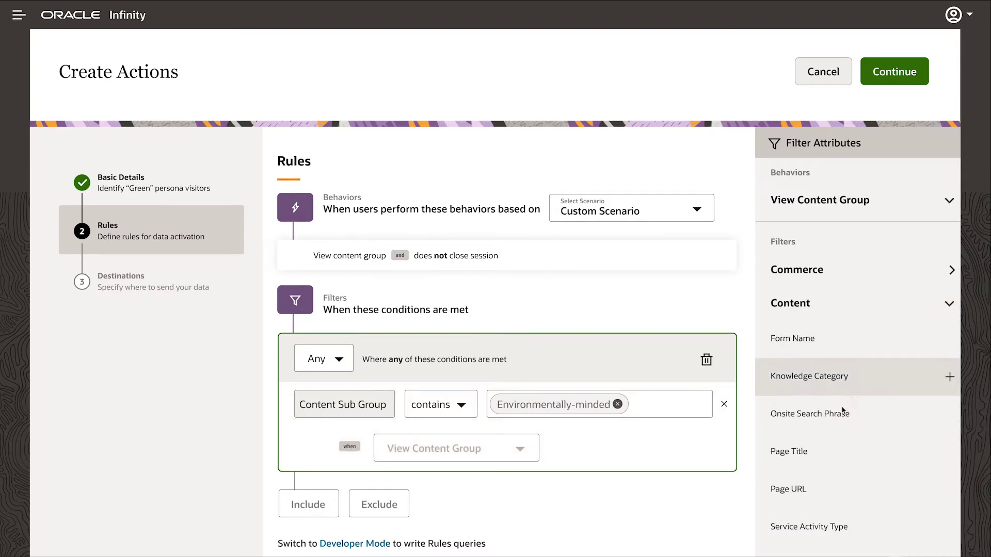
{"action": "left_click", "coordinate": [841, 419]}
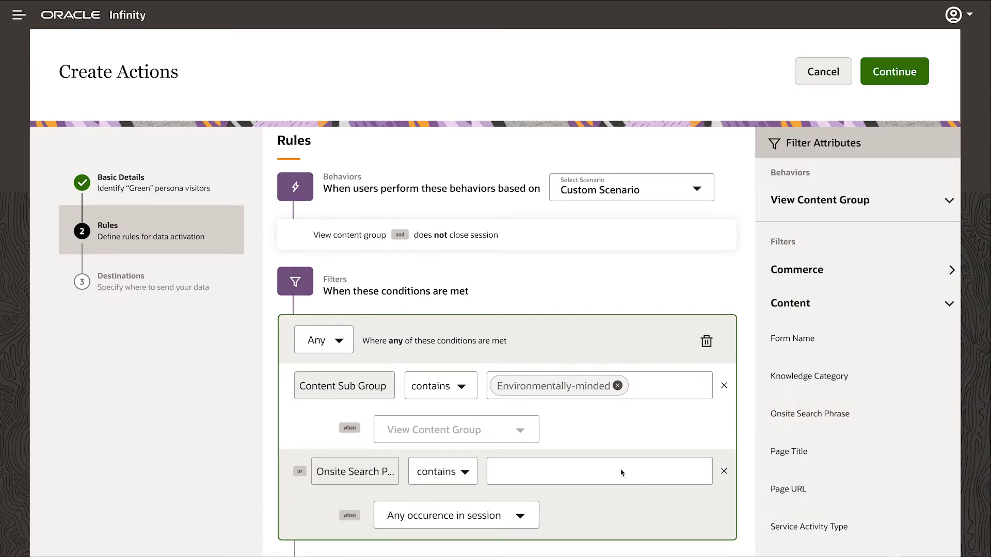
{"action": "type", "text": "Carbon footprint"}
{"action": "key", "text": "Return"}
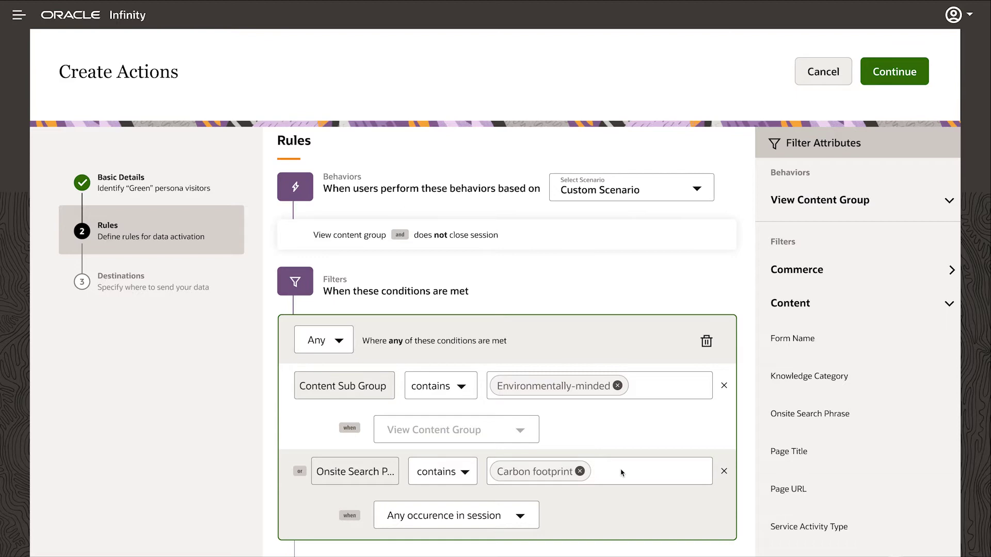
{"action": "type", "text": "Sustainability"}
{"action": "key", "text": "Return"}
{"action": "left_click", "coordinate": [889, 79]}
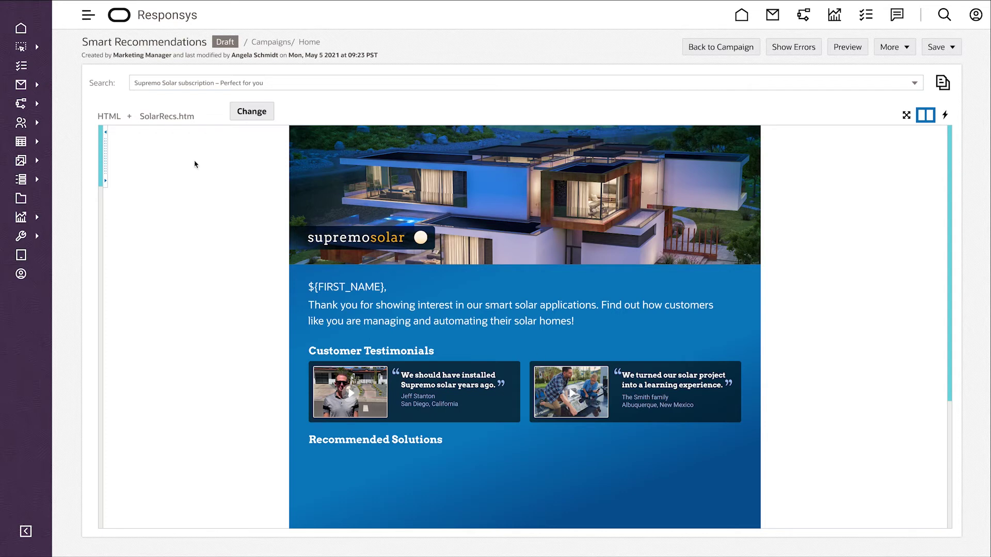
Step: Show the Dynamic Rules for the Smart Recommendations email's main content block
{"action": "left_click", "coordinate": [947, 115]}
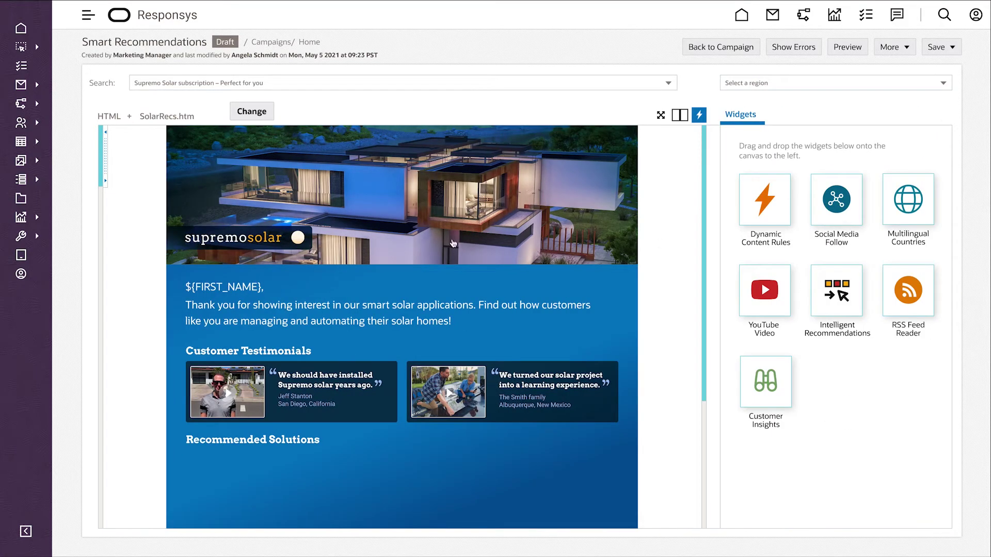
{"action": "left_click", "coordinate": [284, 186]}
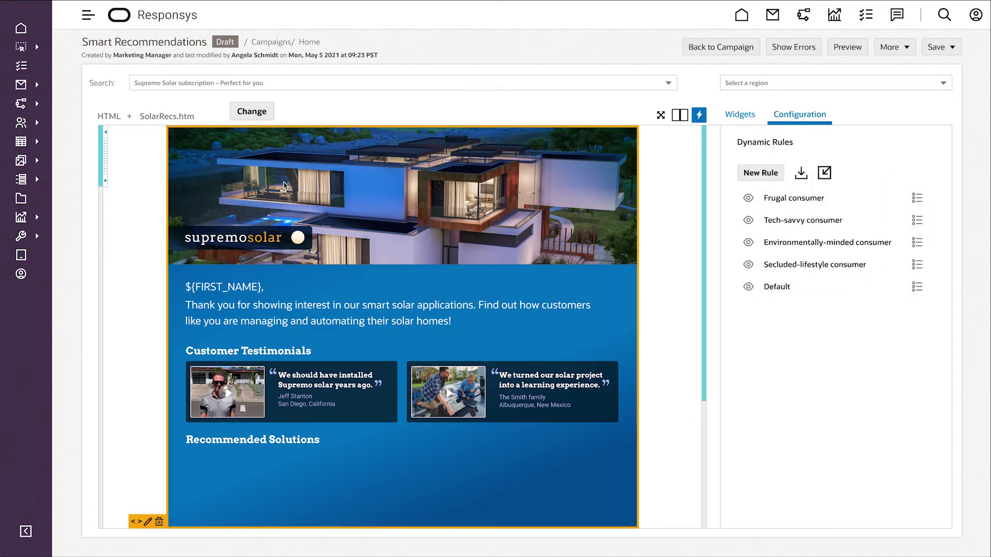
Step: Preview the Frugal, Tech-savvy and Environmentally-minded versions, return to Frugal, and reopen the widget list
{"action": "left_click", "coordinate": [810, 201]}
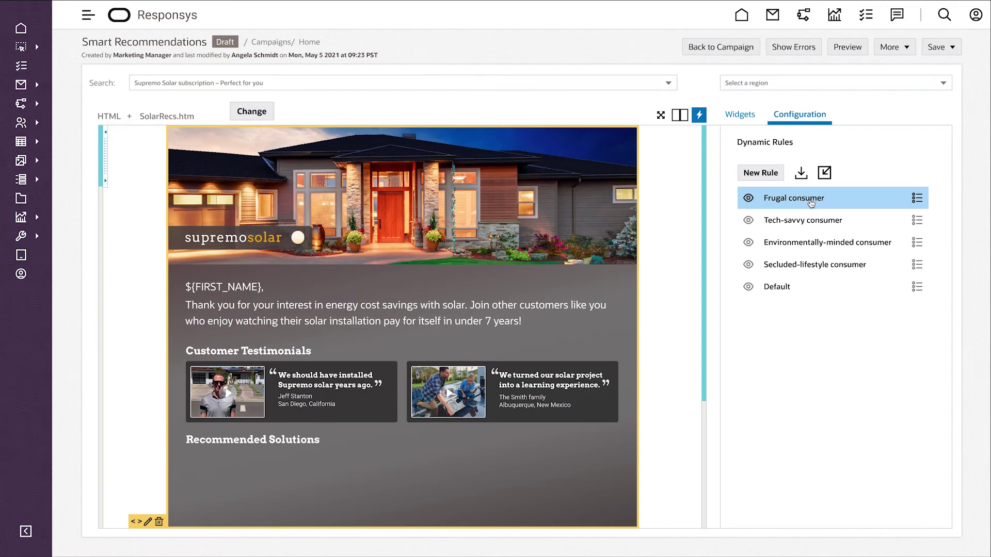
{"action": "left_click", "coordinate": [806, 221]}
{"action": "left_click", "coordinate": [808, 245]}
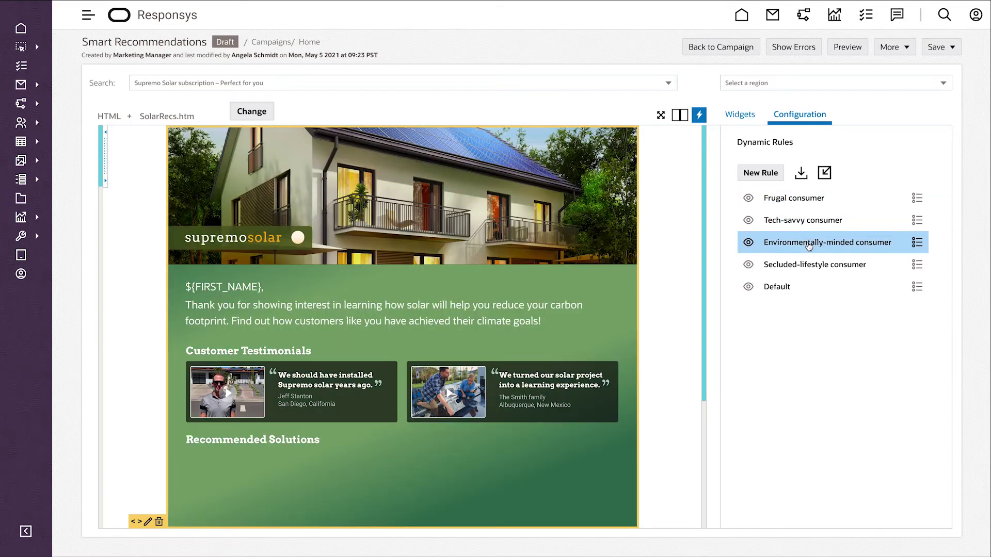
{"action": "left_click", "coordinate": [797, 201]}
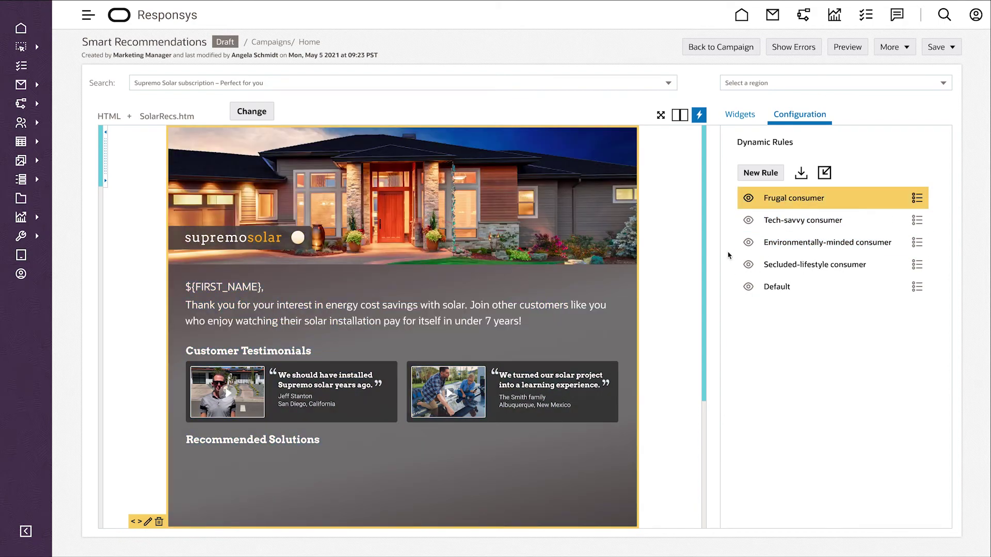
{"action": "left_click", "coordinate": [738, 116]}
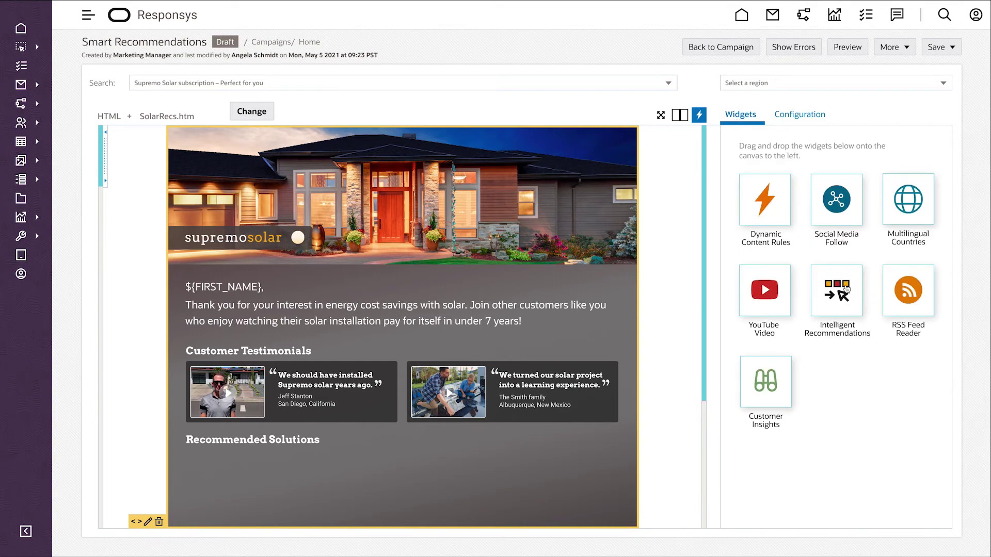
Step: Place an Intelligent Recommendations widget under Recommended Solutions showing Most bought items, and start a filter
{"action": "left_click_drag", "start_coordinate": [847, 290], "coordinate": [400, 463]}
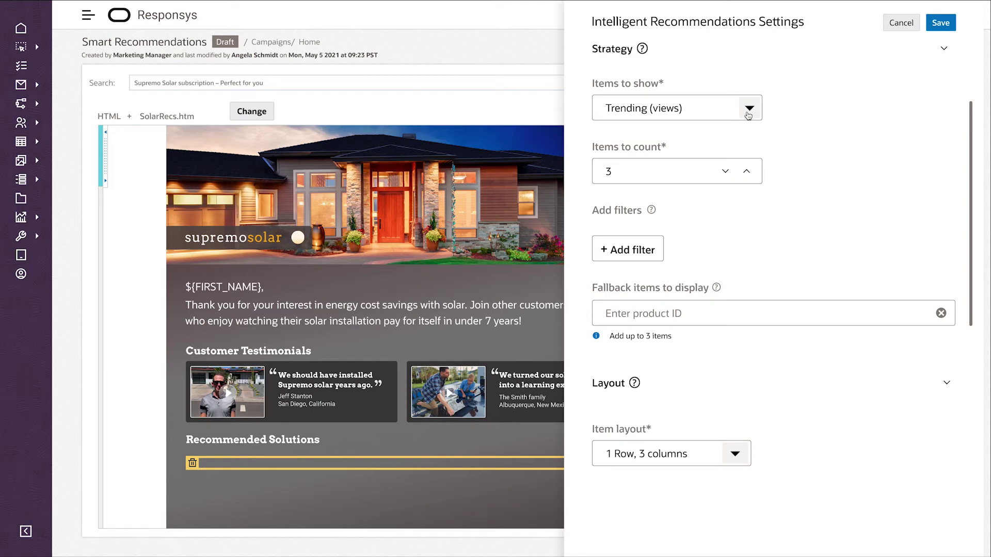
{"action": "left_click", "coordinate": [749, 109]}
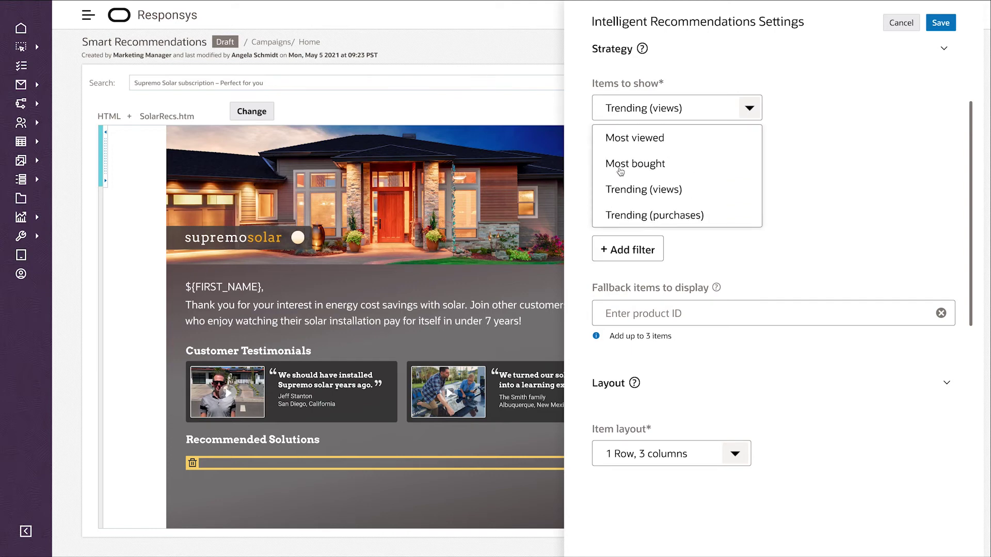
{"action": "left_click", "coordinate": [648, 169]}
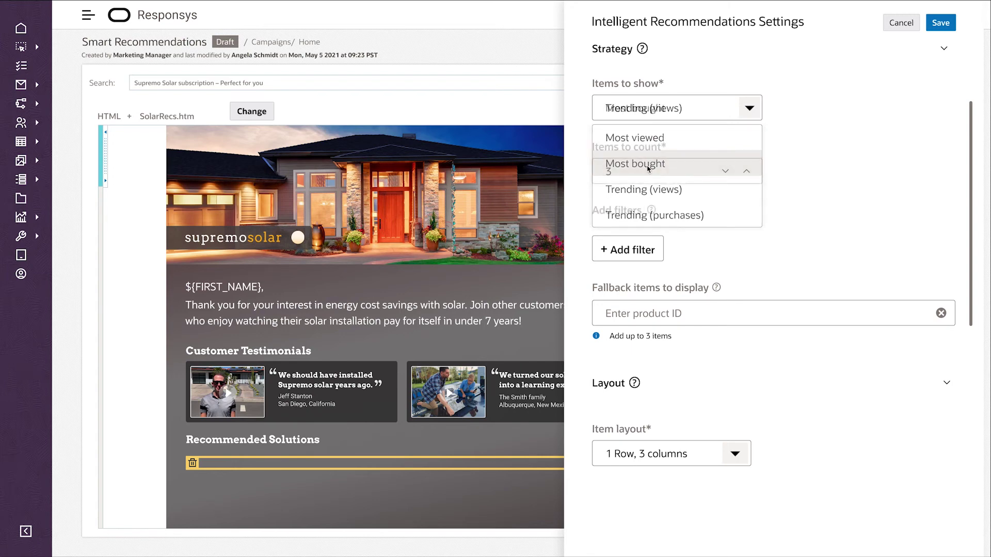
{"action": "left_click", "coordinate": [632, 250]}
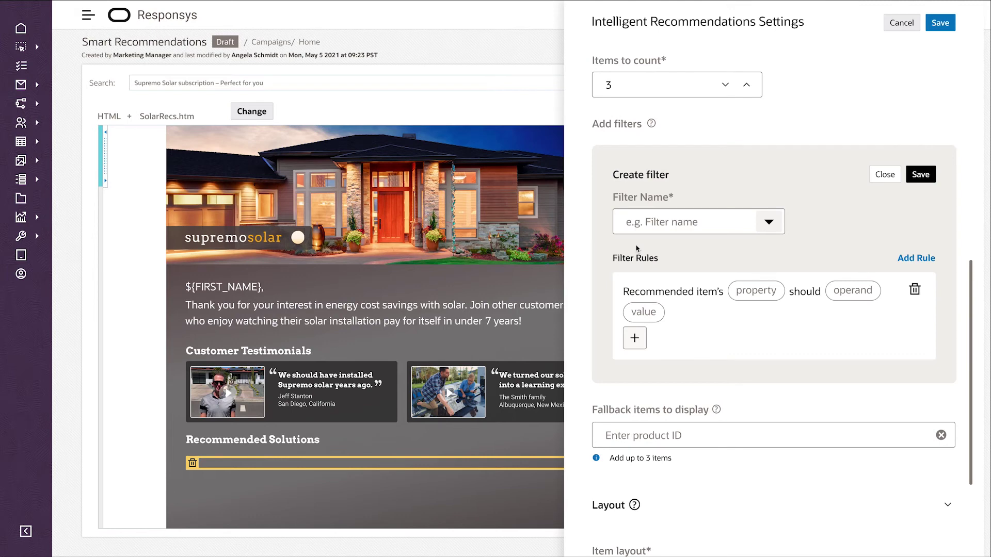
Step: Name the filter Solar Packages with a rule that item type matches solar pkg
{"action": "left_click", "coordinate": [669, 227]}
{"action": "type", "text": "Solar Packages"}
{"action": "left_click", "coordinate": [765, 295]}
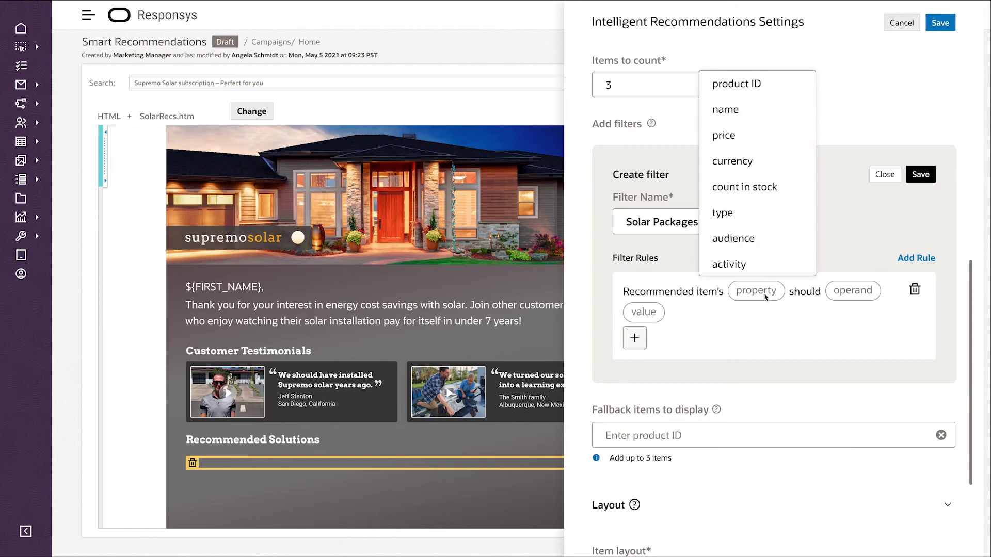
{"action": "left_click", "coordinate": [728, 212]}
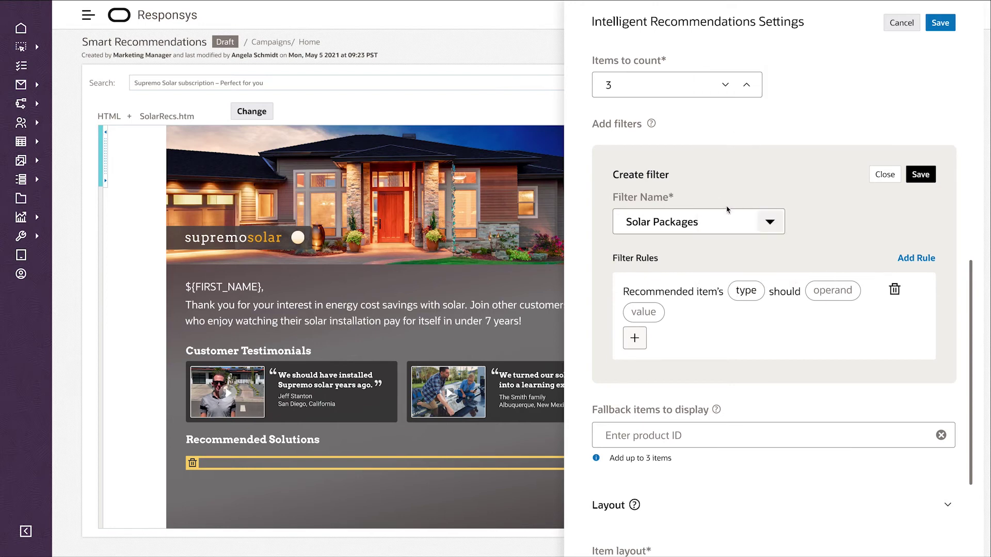
{"action": "left_click", "coordinate": [822, 292]}
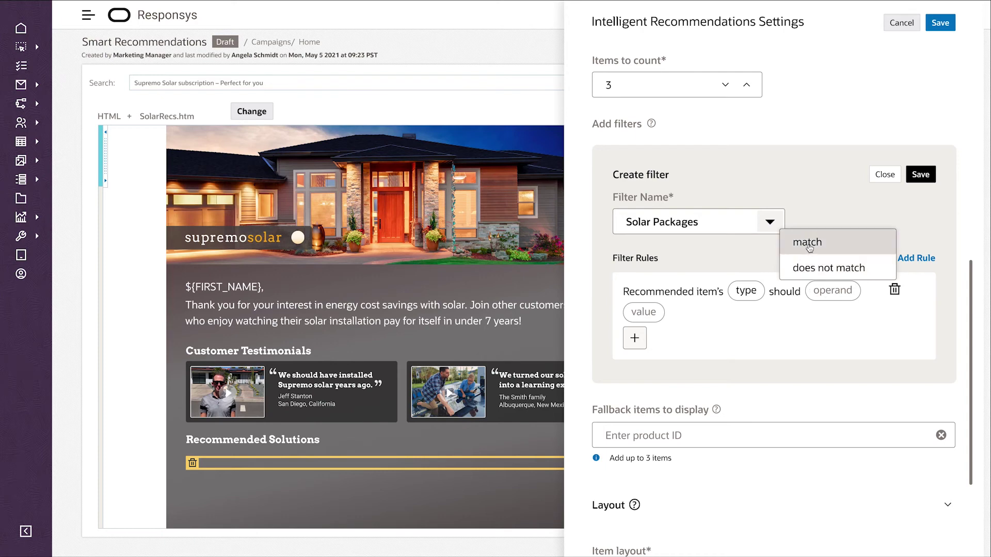
{"action": "left_click", "coordinate": [807, 243]}
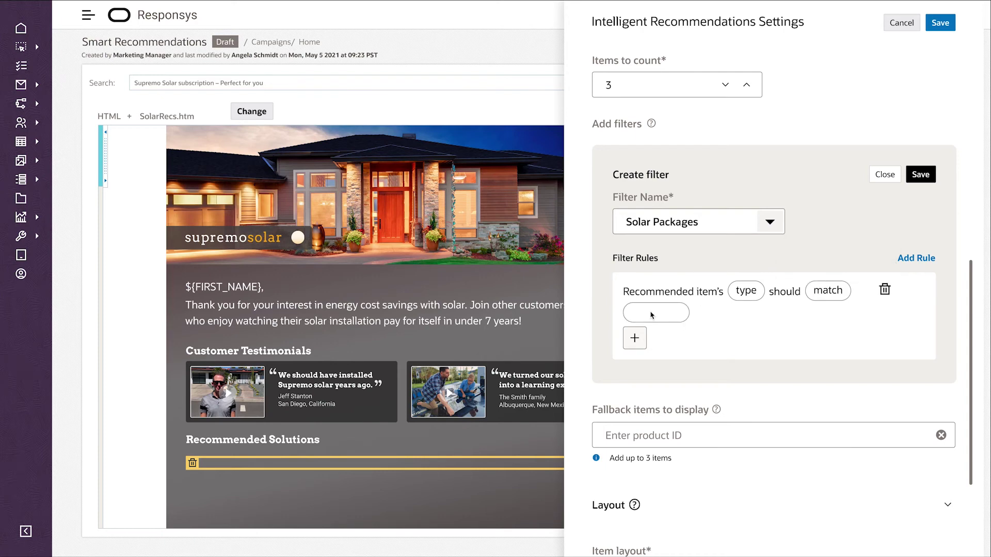
{"action": "type", "text": "solar pkg"}
Step: Add a second rule requiring count in stock greater than or equal to 25
{"action": "left_click", "coordinate": [642, 344]}
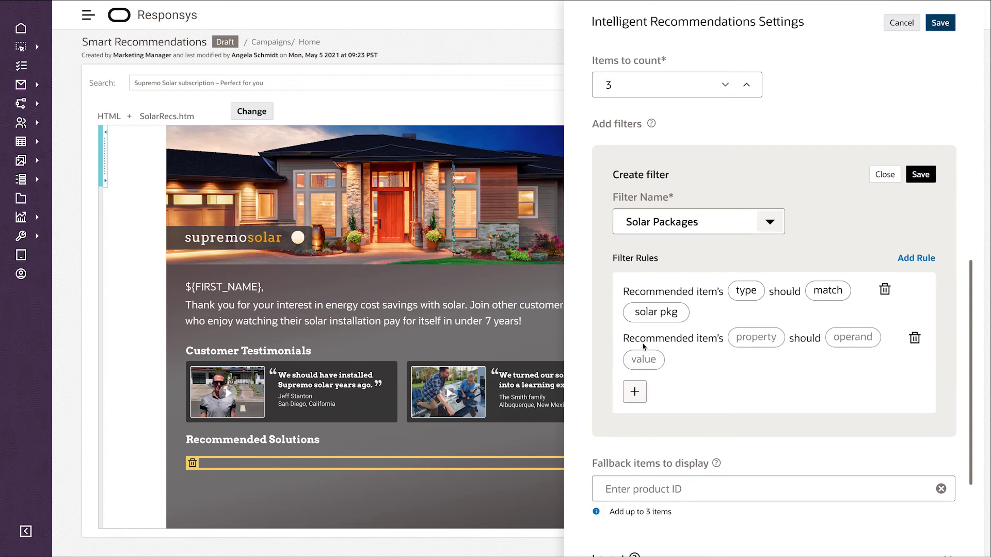
{"action": "left_click", "coordinate": [777, 345]}
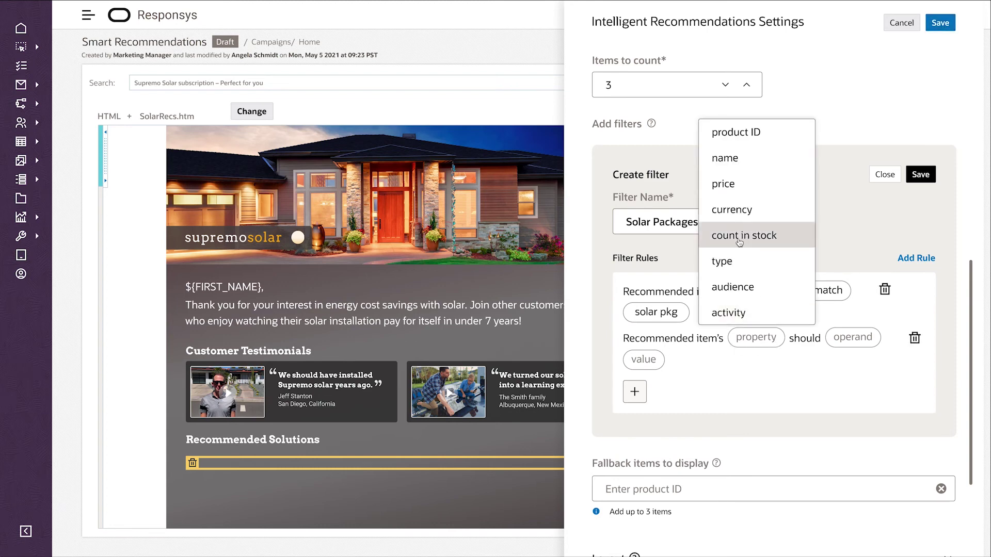
{"action": "left_click", "coordinate": [740, 242]}
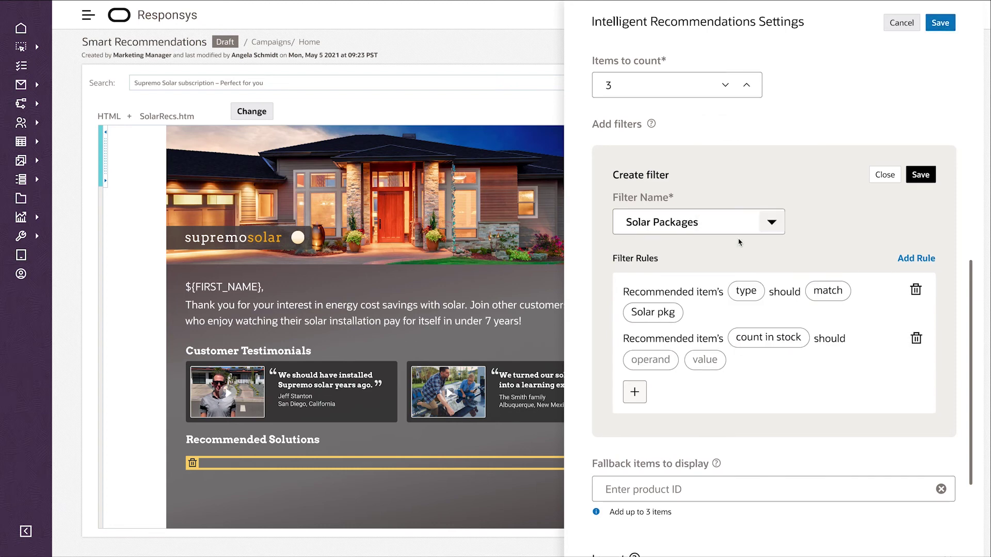
{"action": "left_click", "coordinate": [643, 363]}
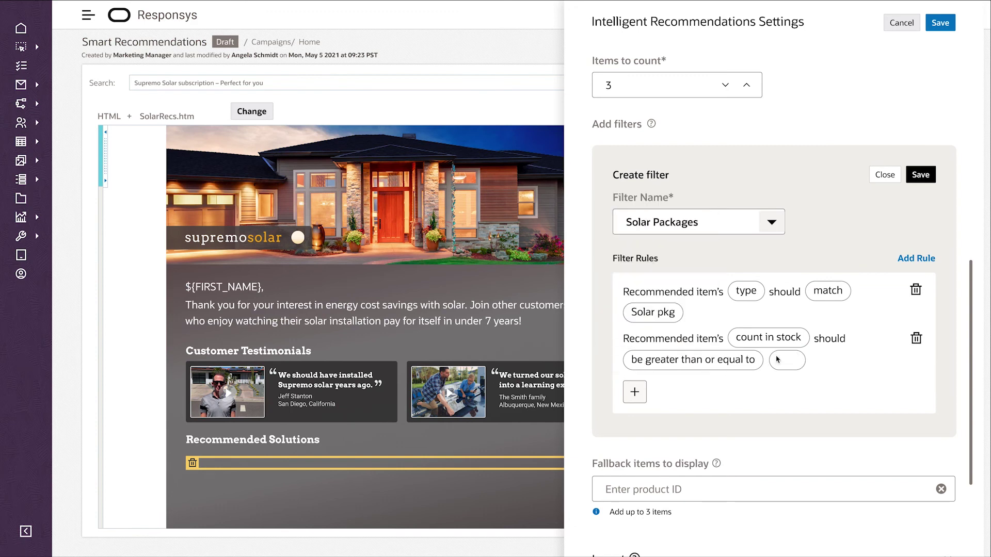
{"action": "type", "text": "25"}
Step: Save the Solar Packages filter and apply the Intelligent Recommendations widget settings
{"action": "left_click", "coordinate": [922, 175]}
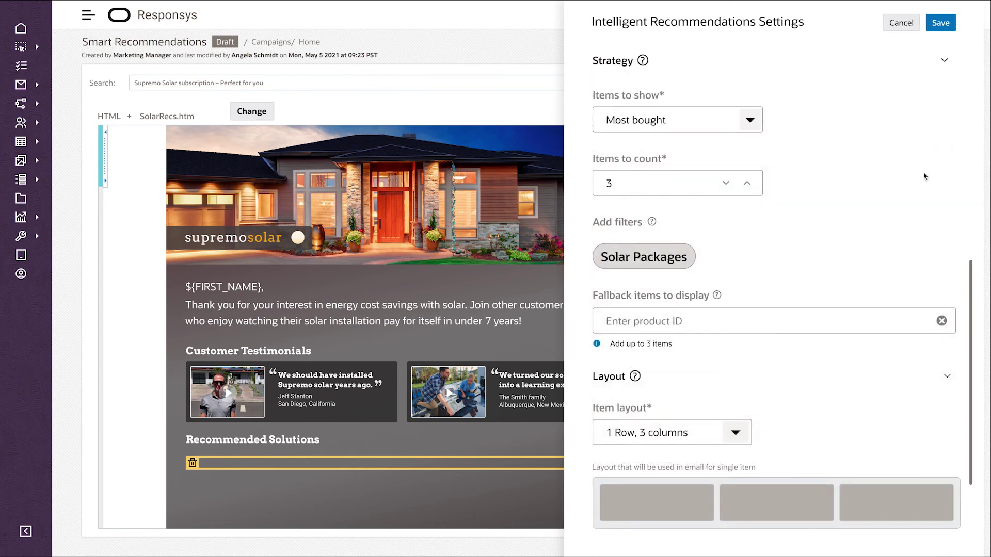
{"action": "left_click", "coordinate": [940, 22]}
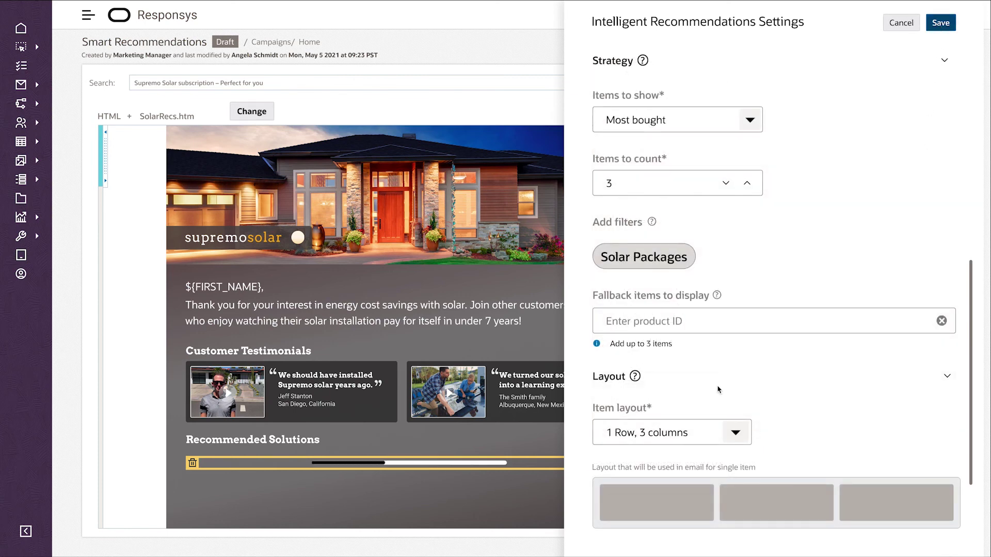